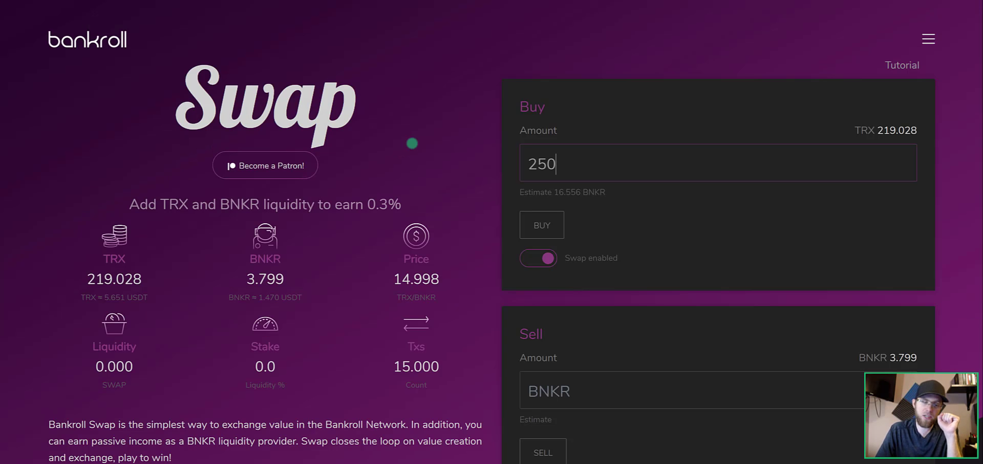
- Look over the site's project links from the Swap page, and point out its TRX buy and BNKR sell amount fields
{"action": "left_click", "coordinate": [929, 39]}
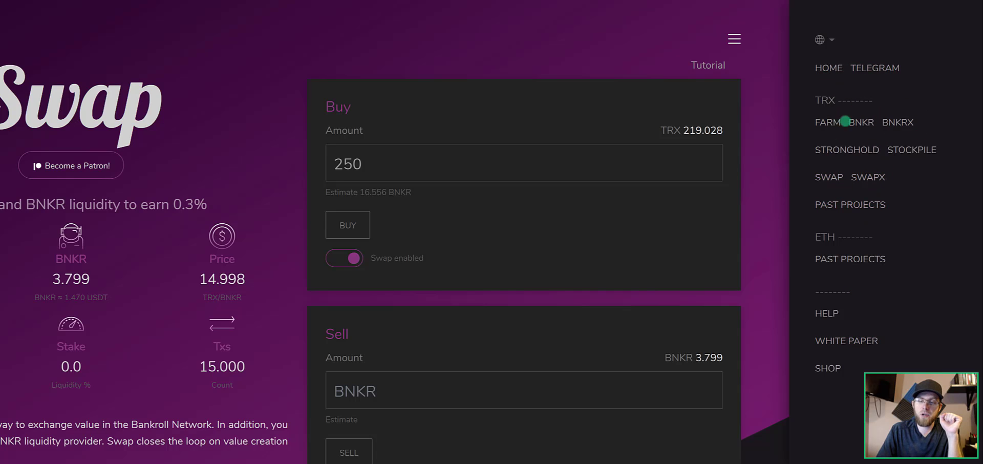
{"action": "left_click", "coordinate": [735, 38]}
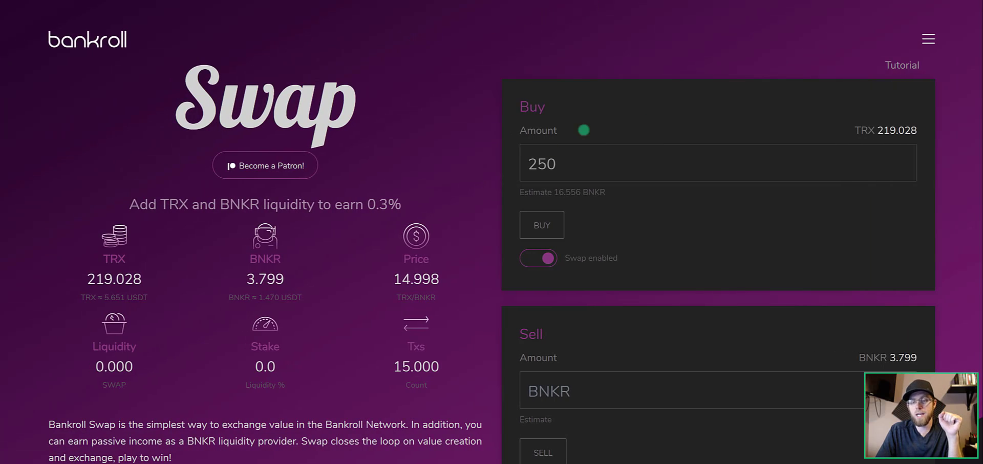
{"action": "left_click", "coordinate": [599, 162]}
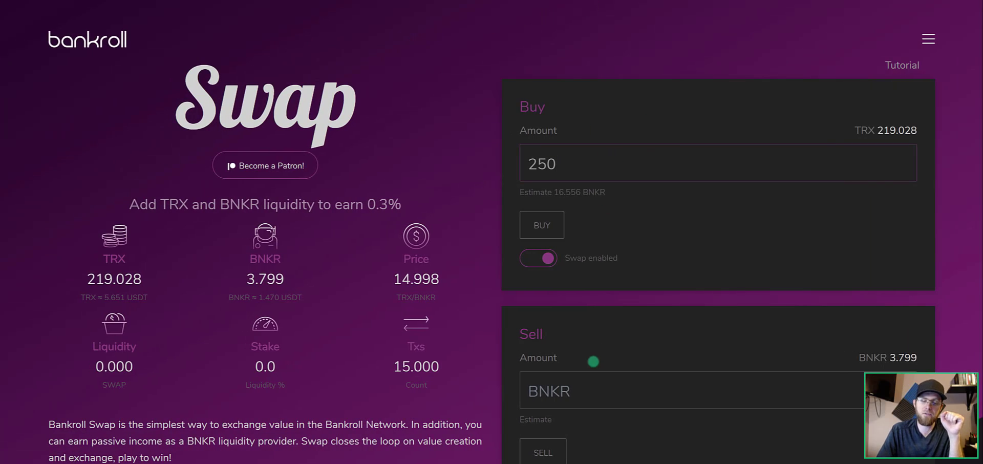
{"action": "left_click", "coordinate": [585, 388]}
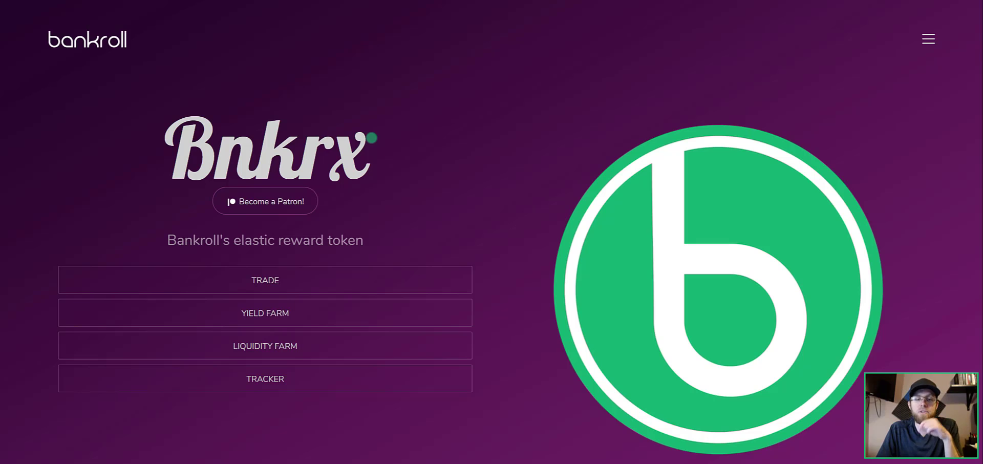
- Go from the Bnkrx page to the Swapx page and look over its project links and exchange forms
{"action": "key", "text": "ctrl+Tab"}
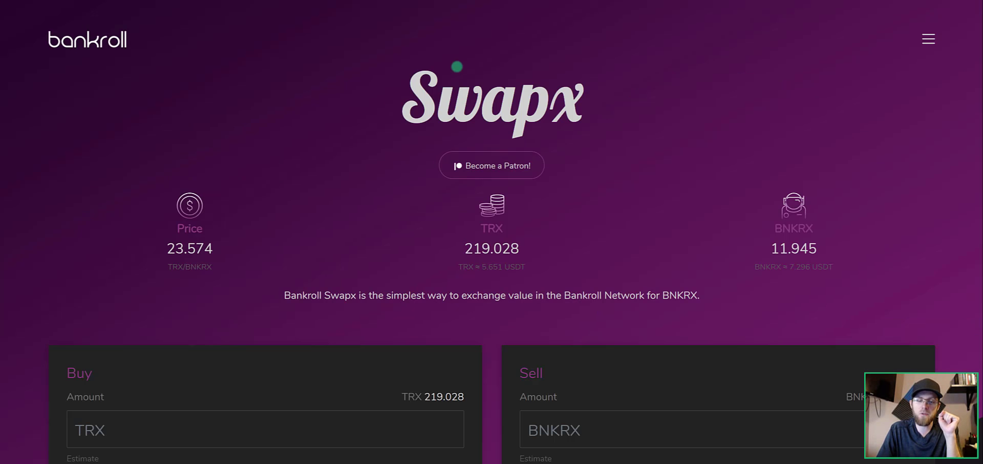
{"action": "left_click", "coordinate": [926, 39]}
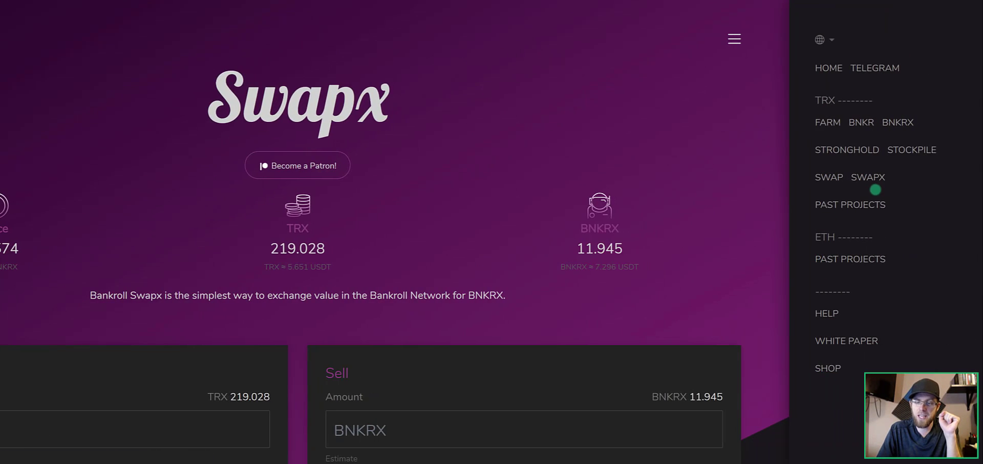
{"action": "left_click", "coordinate": [736, 40]}
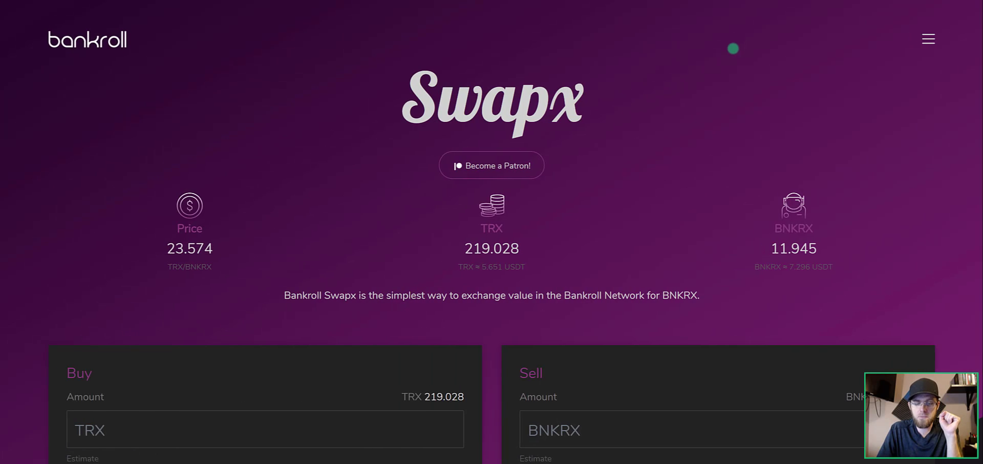
{"action": "scroll", "coordinate": [648, 363], "scroll_direction": "down", "scroll_amount": 1}
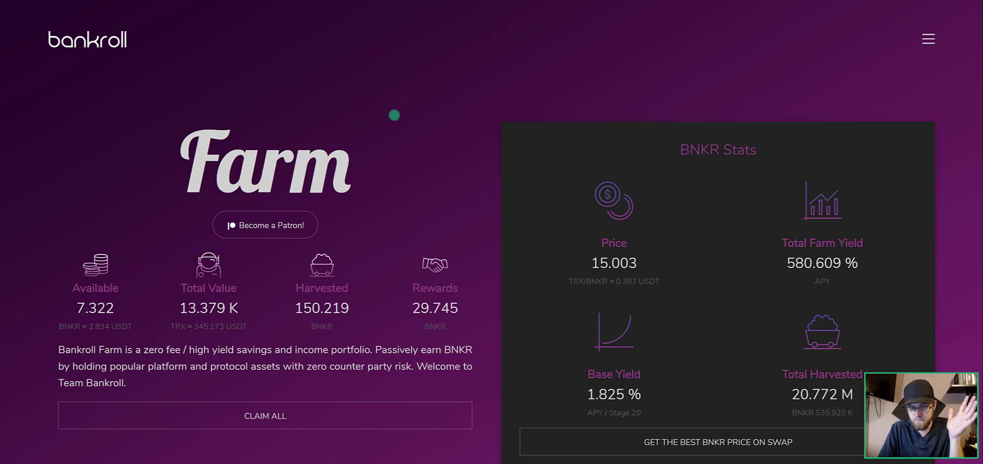
- Browse the available saver pools on the Farm page and return to the BNKRX / BNKR pool
{"action": "scroll", "coordinate": [403, 127], "scroll_direction": "down", "scroll_amount": 10}
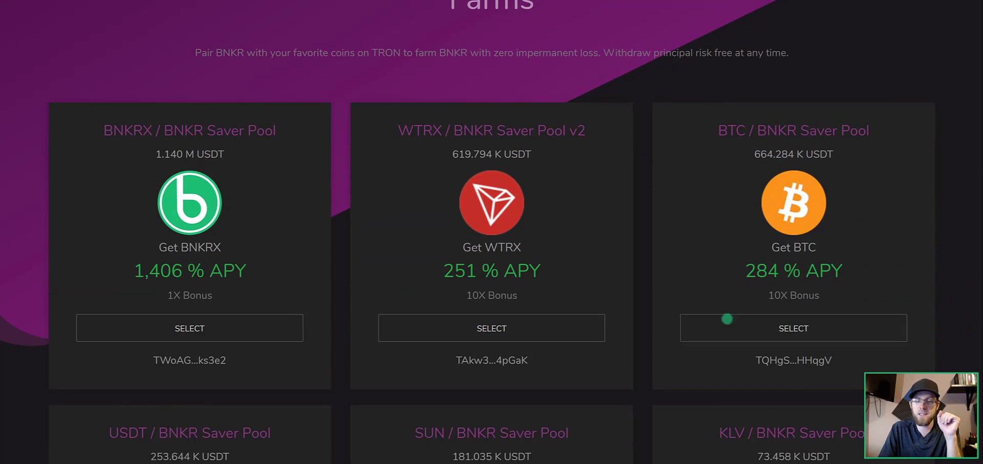
{"action": "scroll", "coordinate": [711, 256], "scroll_direction": "down", "scroll_amount": 12}
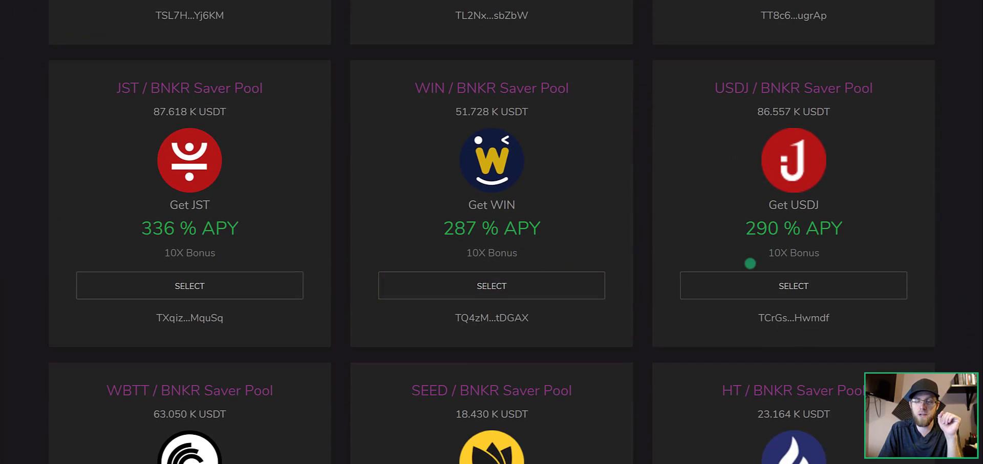
{"action": "scroll", "coordinate": [751, 264], "scroll_direction": "up", "scroll_amount": 7}
{"action": "scroll", "coordinate": [698, 265], "scroll_direction": "up", "scroll_amount": 5}
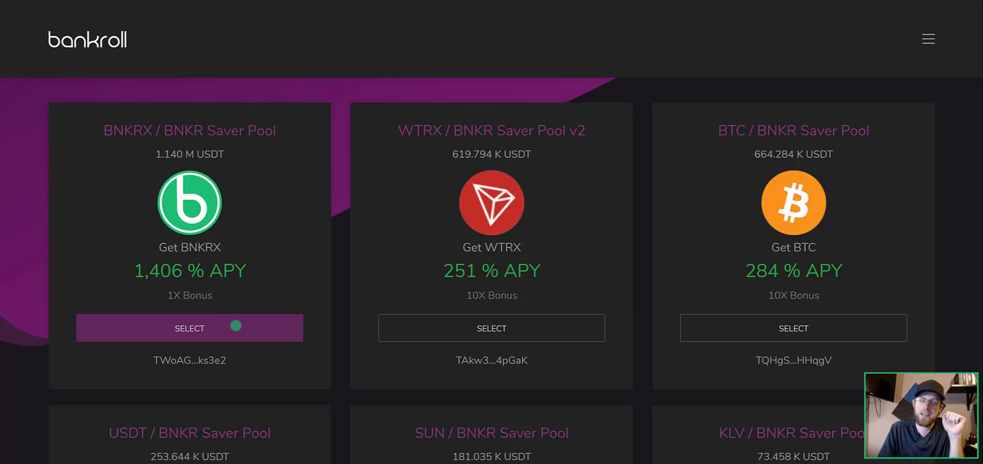
- Check the BNKR required for a 10 BNKRX deposit in the BNKRX / BNKR Saver Pool, and reopen the pool's details
{"action": "left_click", "coordinate": [236, 325]}
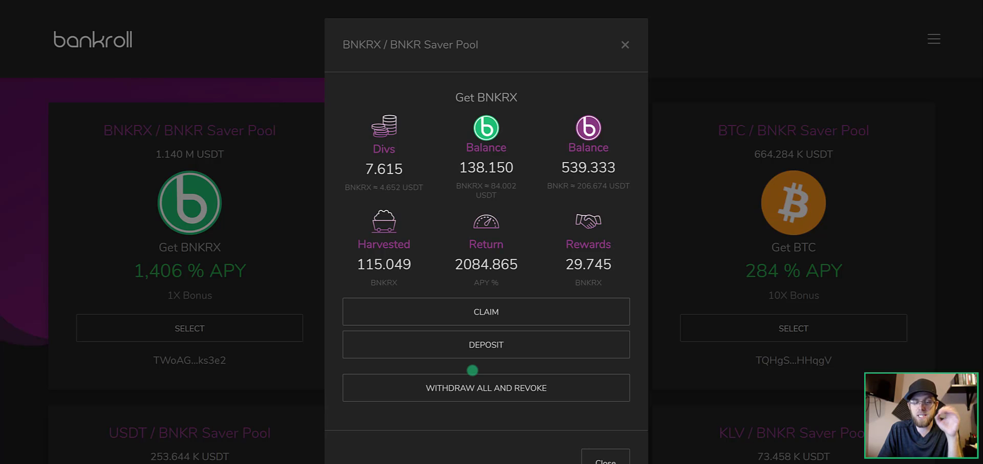
{"action": "left_click", "coordinate": [498, 346]}
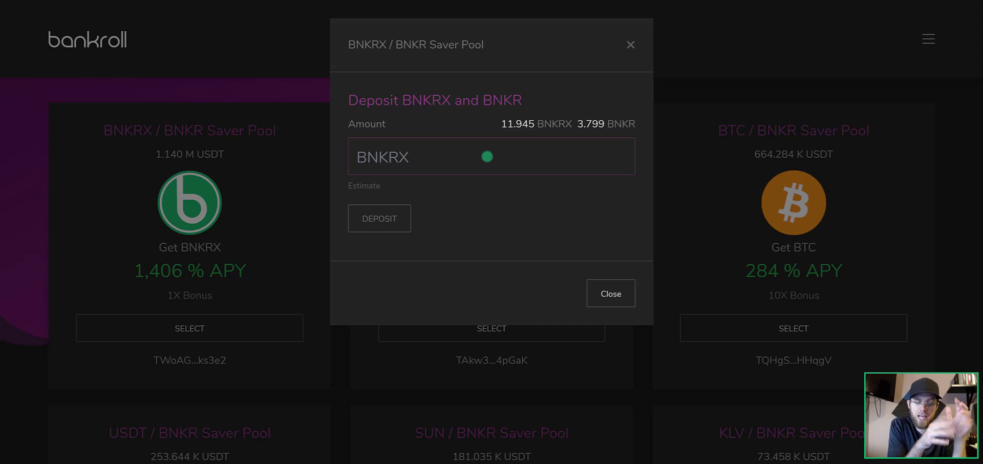
{"action": "type", "text": "10"}
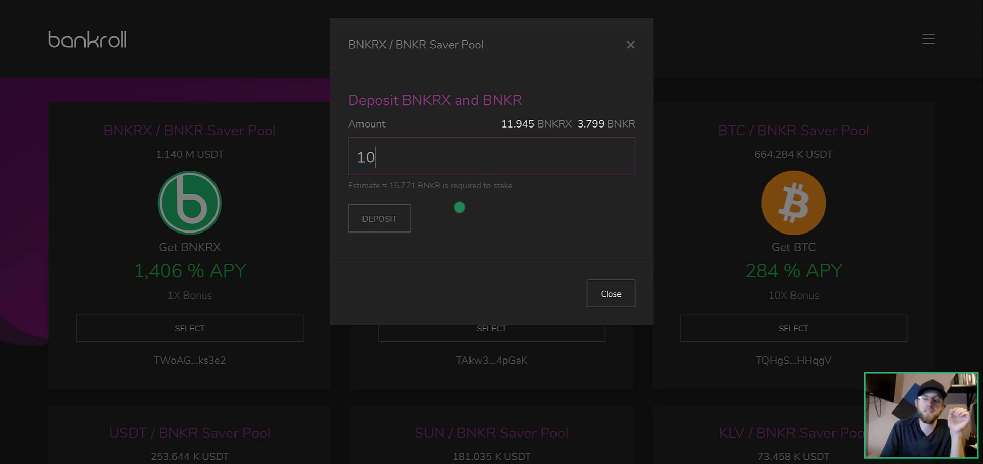
{"action": "left_click", "coordinate": [630, 36]}
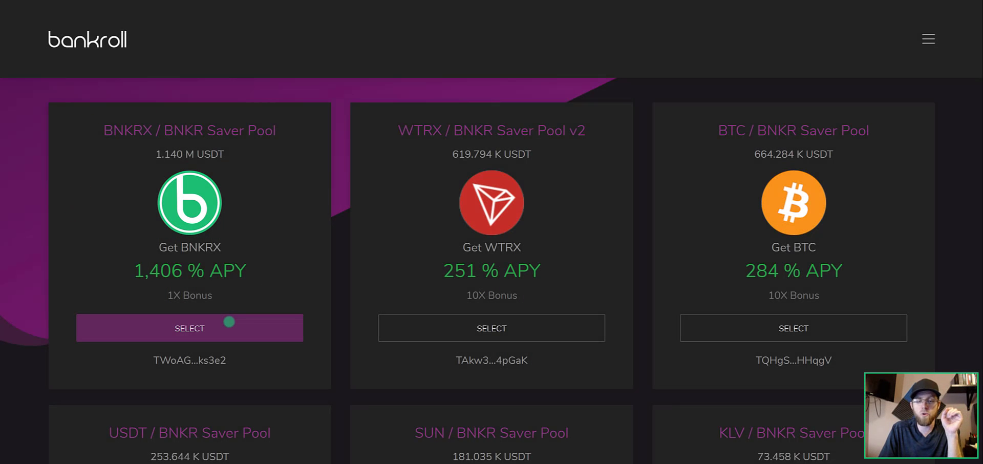
{"action": "left_click", "coordinate": [238, 325]}
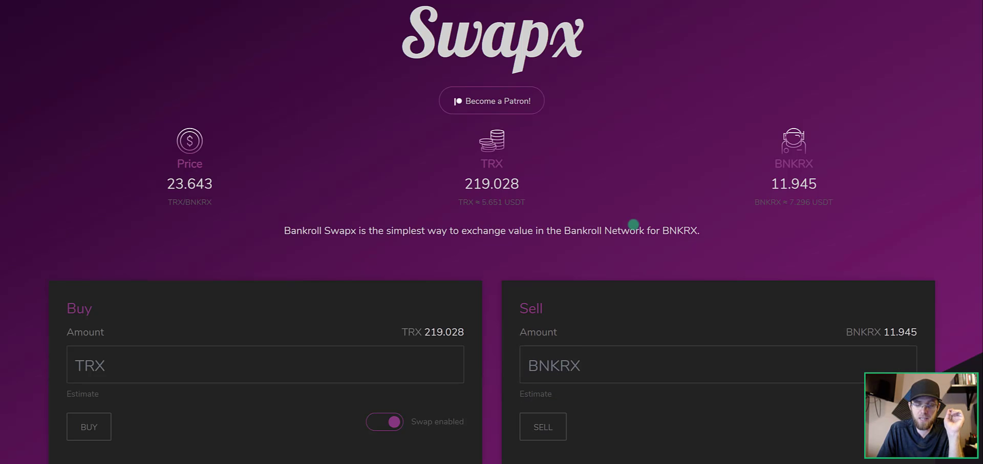
- On the Swapx page, enter 4 as the BNKRX amount to sell
{"action": "scroll", "coordinate": [516, 231], "scroll_direction": "down", "scroll_amount": 3}
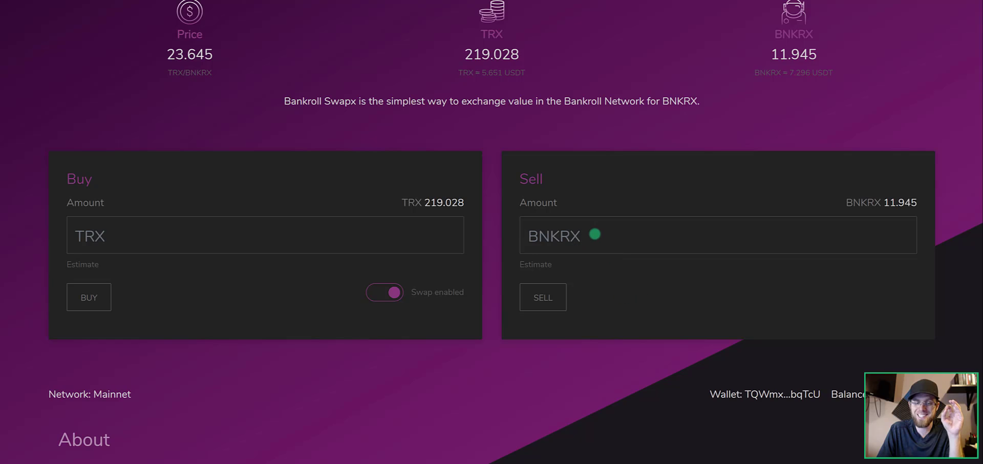
{"action": "scroll", "coordinate": [594, 234], "scroll_direction": "up", "scroll_amount": 4}
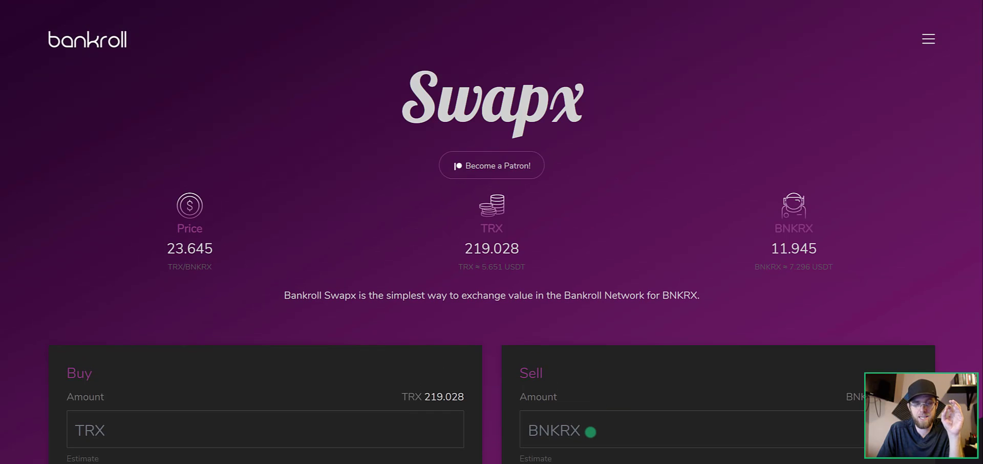
{"action": "scroll", "coordinate": [591, 432], "scroll_direction": "down", "scroll_amount": 1}
{"action": "left_click", "coordinate": [583, 366]}
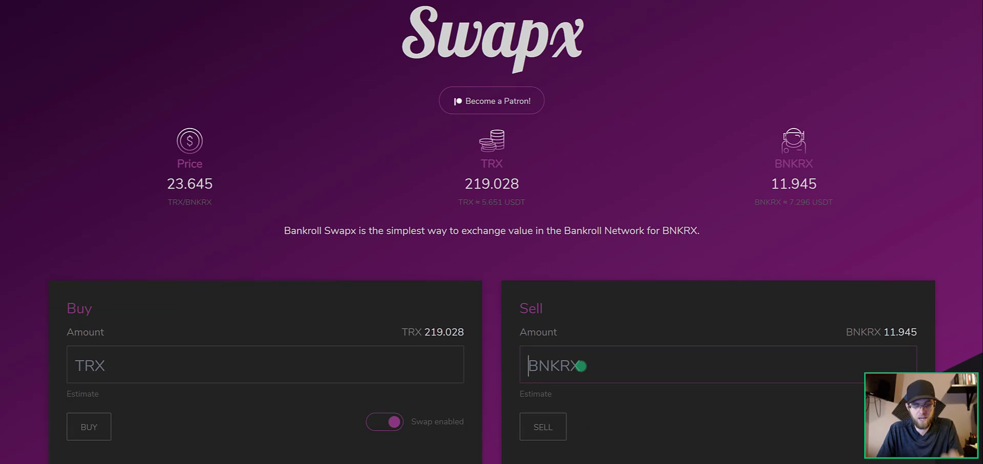
{"action": "type", "text": "4"}
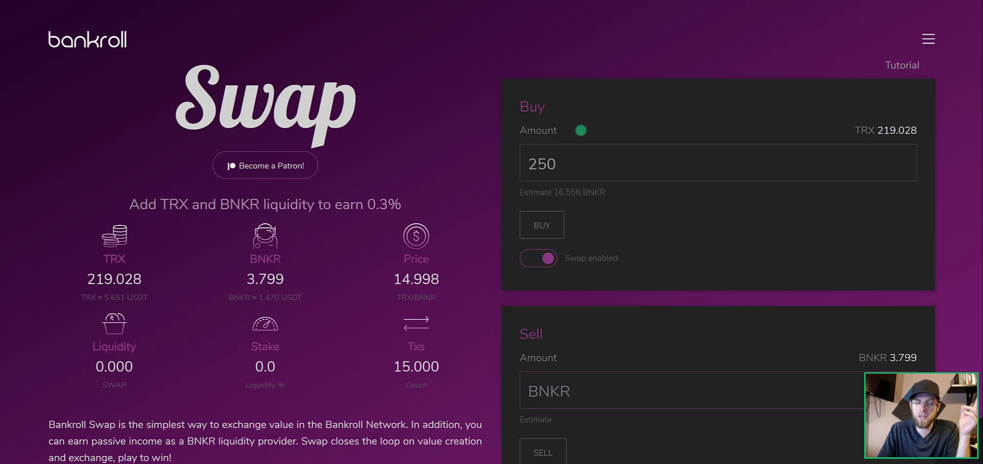
- On the Swap page, set the TRX buy amount to 94
{"action": "left_click_drag", "start_coordinate": [569, 164], "coordinate": [495, 163]}
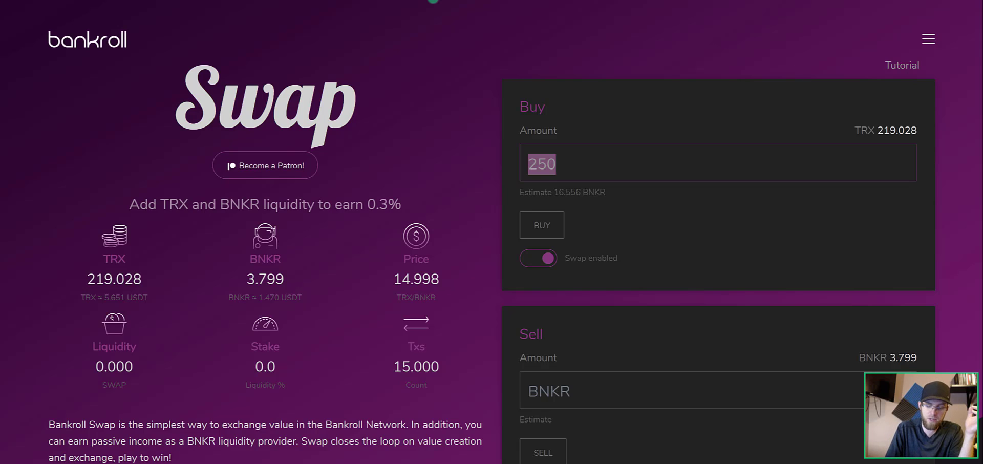
{"action": "type", "text": "94"}
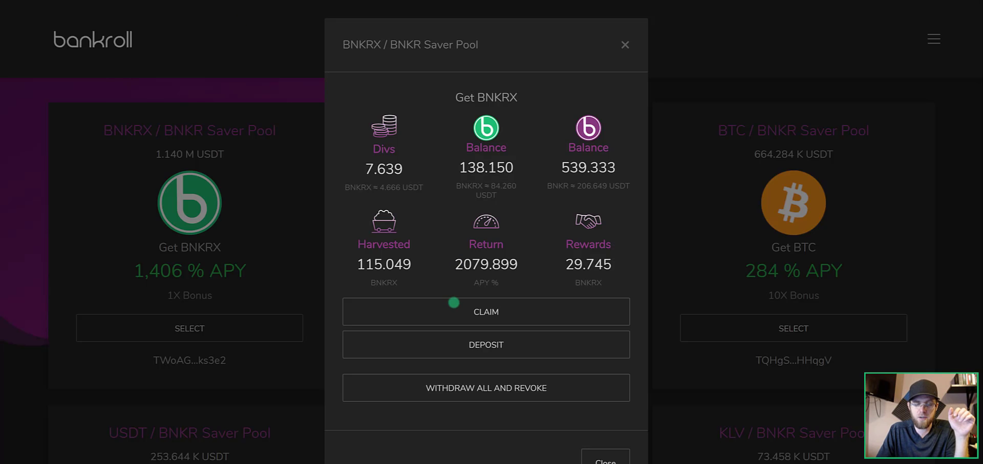
- View the BNKRX / BNKR Saver Pool's deposit form, close it, and look through the other farm pools
{"action": "left_click", "coordinate": [461, 350]}
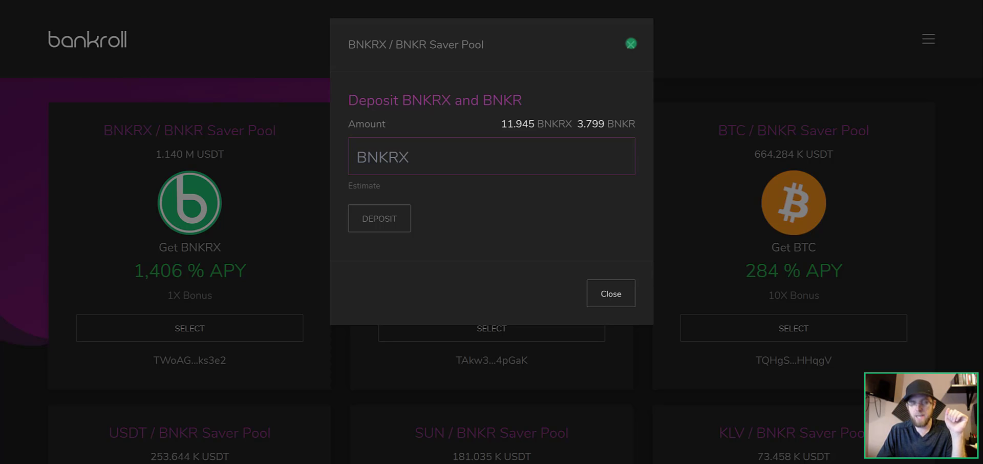
{"action": "left_click", "coordinate": [631, 43]}
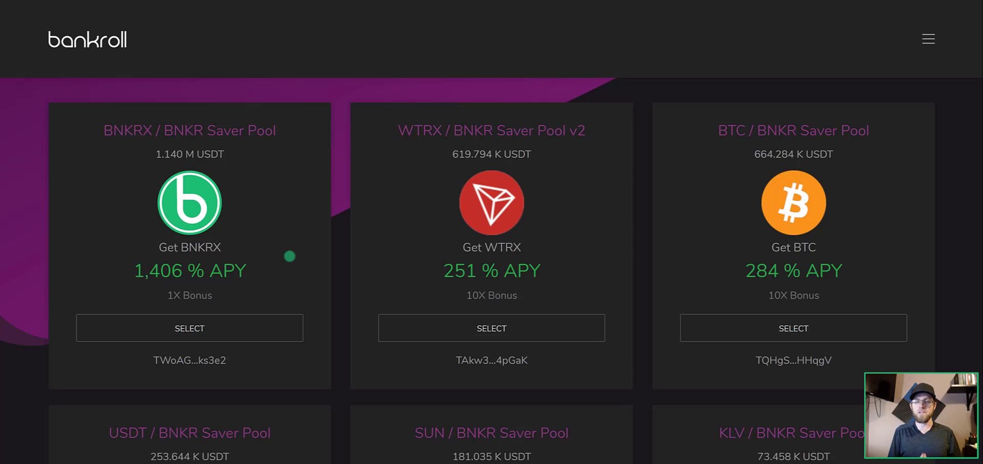
{"action": "scroll", "coordinate": [661, 277], "scroll_direction": "down", "scroll_amount": 12}
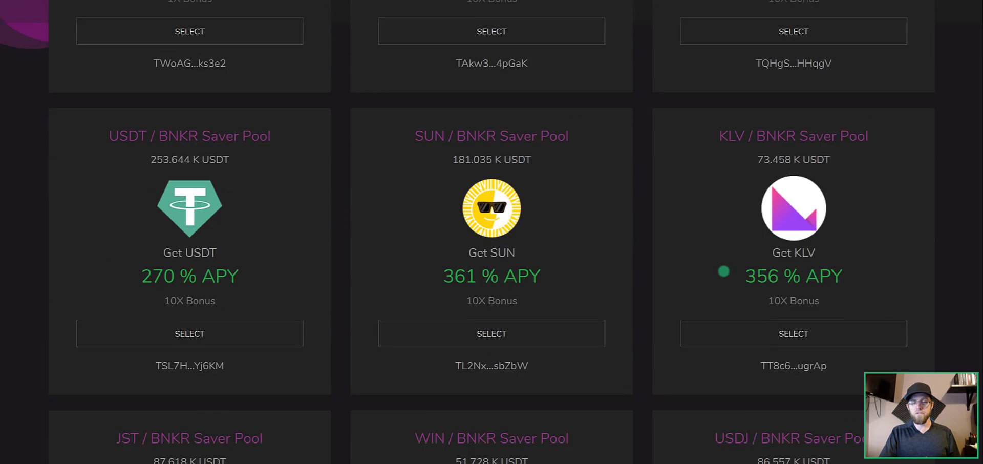
{"action": "scroll", "coordinate": [544, 287], "scroll_direction": "up", "scroll_amount": 15}
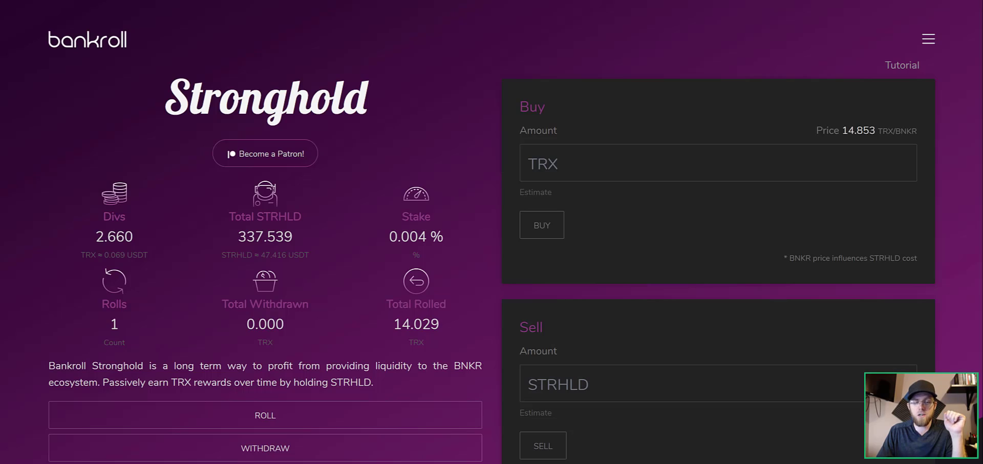
- Examine the Stronghold page's project links, its About section on fees and payouts, and its dividend overview
{"action": "left_click", "coordinate": [929, 39]}
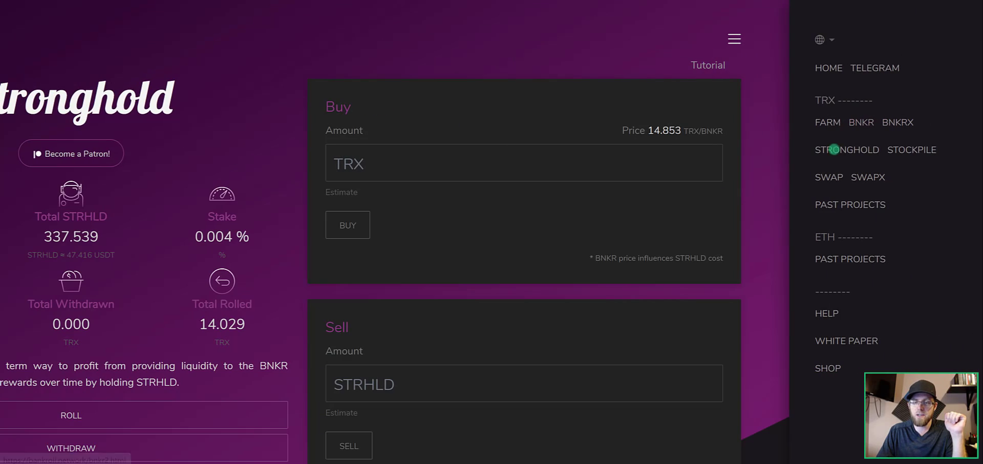
{"action": "left_click", "coordinate": [734, 39]}
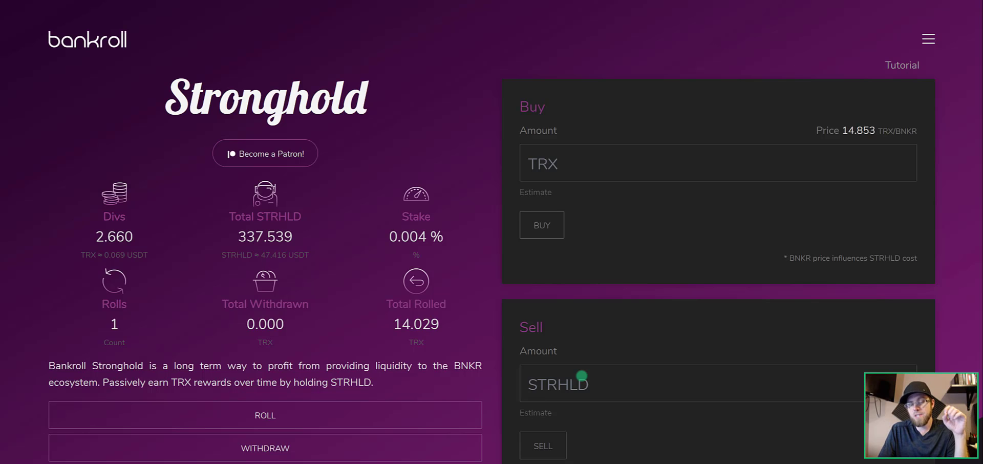
{"action": "scroll", "coordinate": [582, 376], "scroll_direction": "down", "scroll_amount": 5}
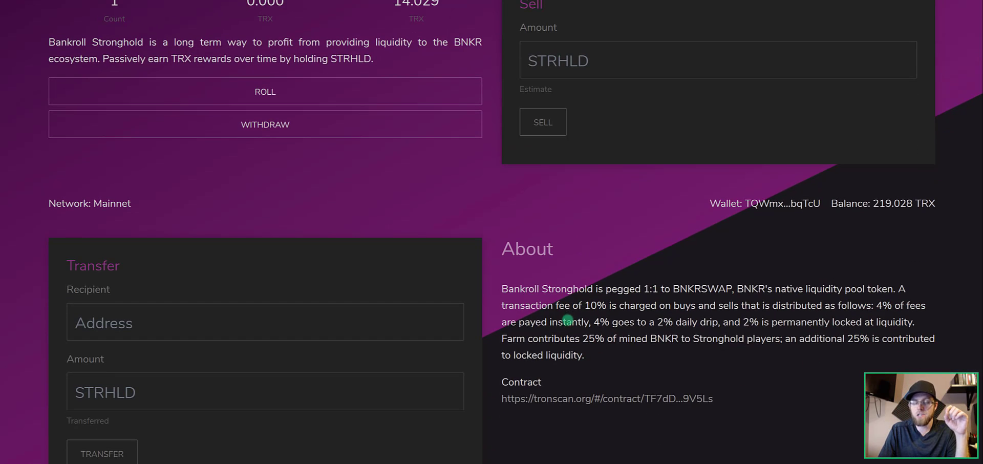
{"action": "scroll", "coordinate": [649, 344], "scroll_direction": "up", "scroll_amount": 1}
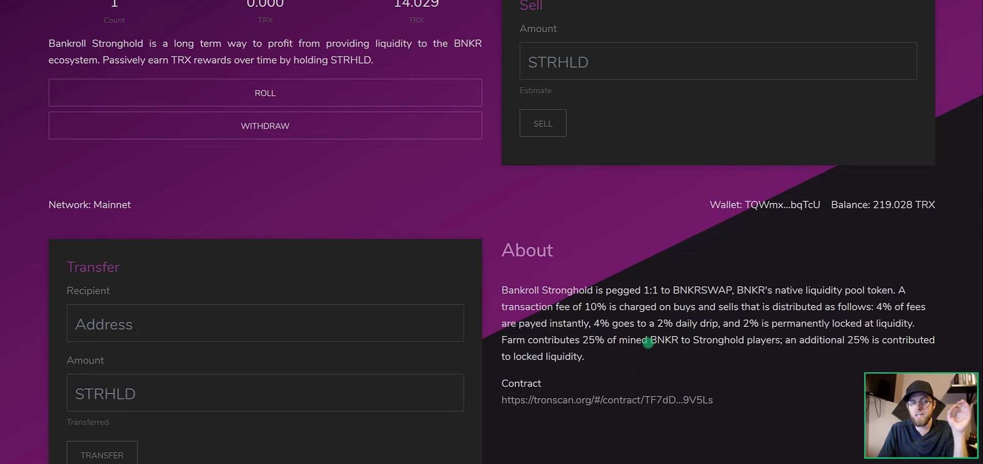
{"action": "scroll", "coordinate": [648, 343], "scroll_direction": "up", "scroll_amount": 6}
{"action": "scroll", "coordinate": [287, 261], "scroll_direction": "down", "scroll_amount": 1}
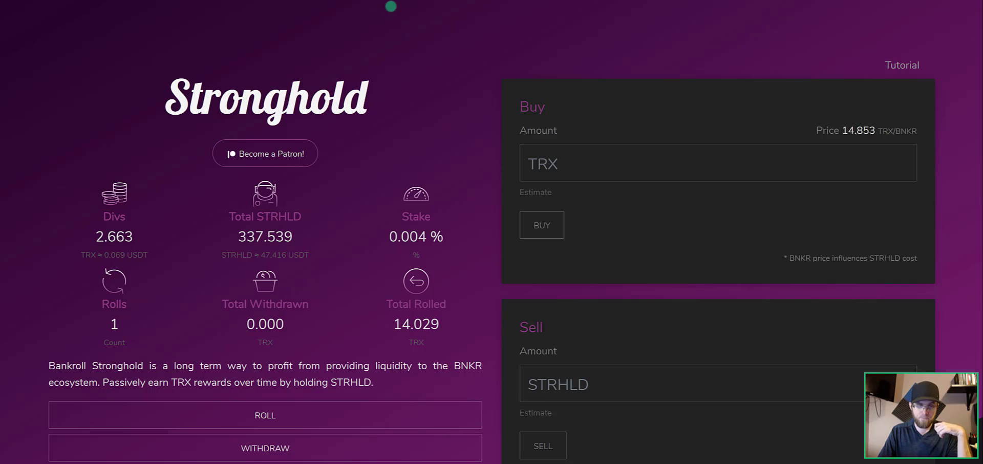
- Compare the Stockpile and Stronghold pages' dividend, stake and roll figures, ending on Stronghold
{"action": "left_click", "coordinate": [387, 0]}
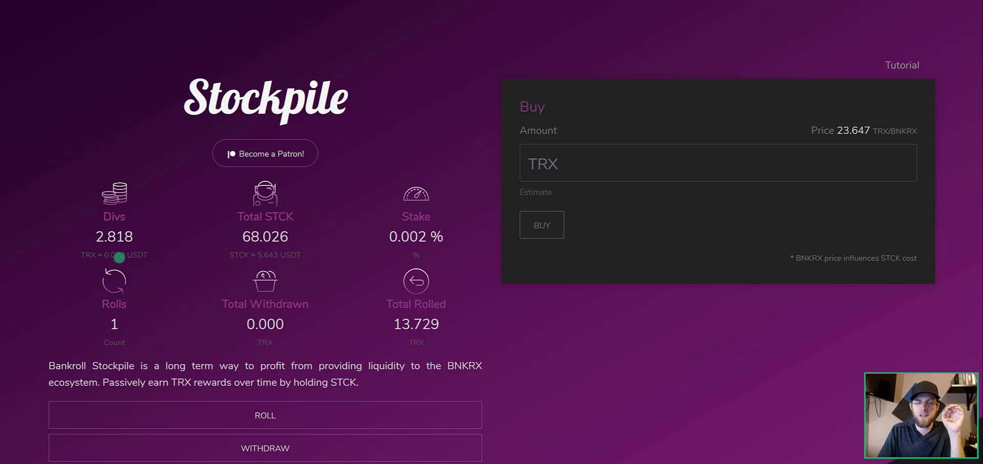
{"action": "left_click", "coordinate": [294, 1]}
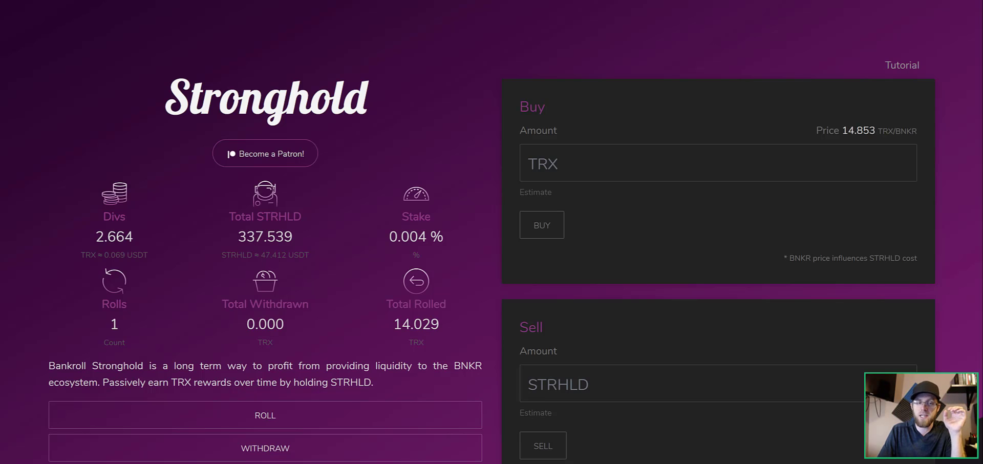
{"action": "left_click", "coordinate": [349, 1]}
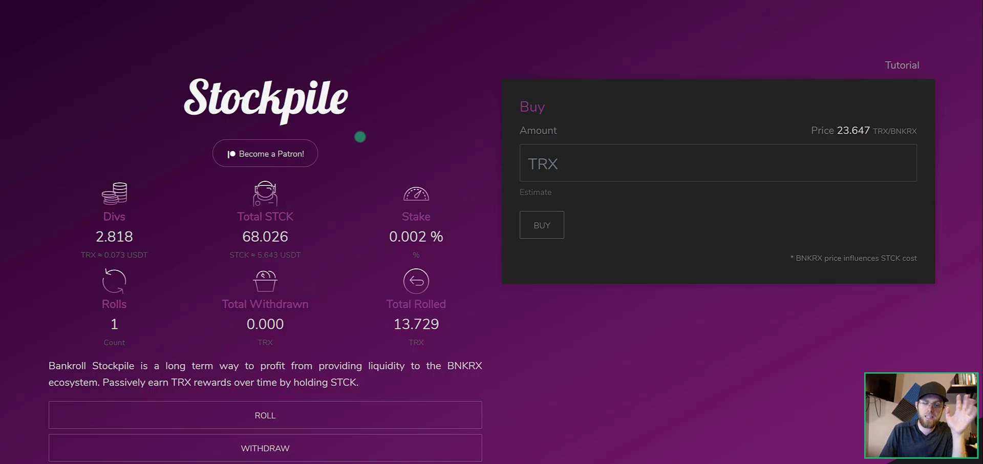
{"action": "left_click", "coordinate": [318, 1]}
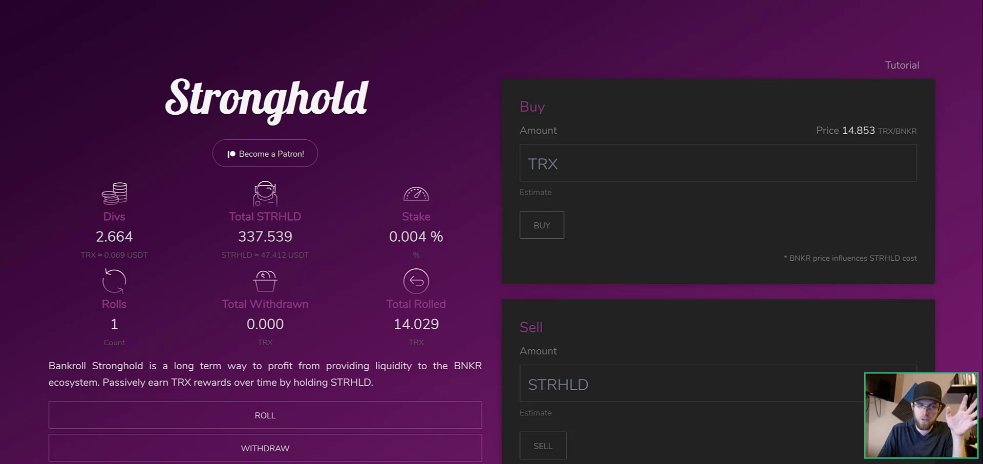
- Open the Bnkrx page and examine its token overview, harvesting description and network stats
{"action": "left_click", "coordinate": [349, 1]}
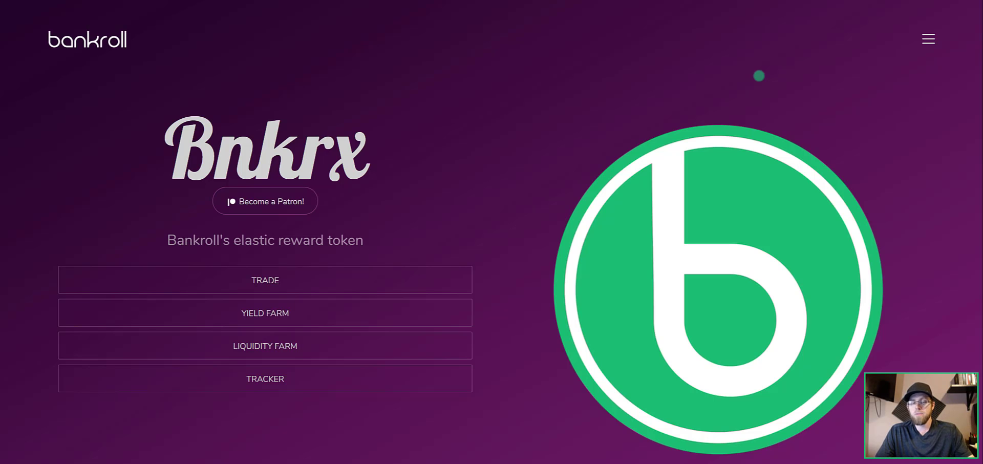
{"action": "scroll", "coordinate": [759, 76], "scroll_direction": "down", "scroll_amount": 15}
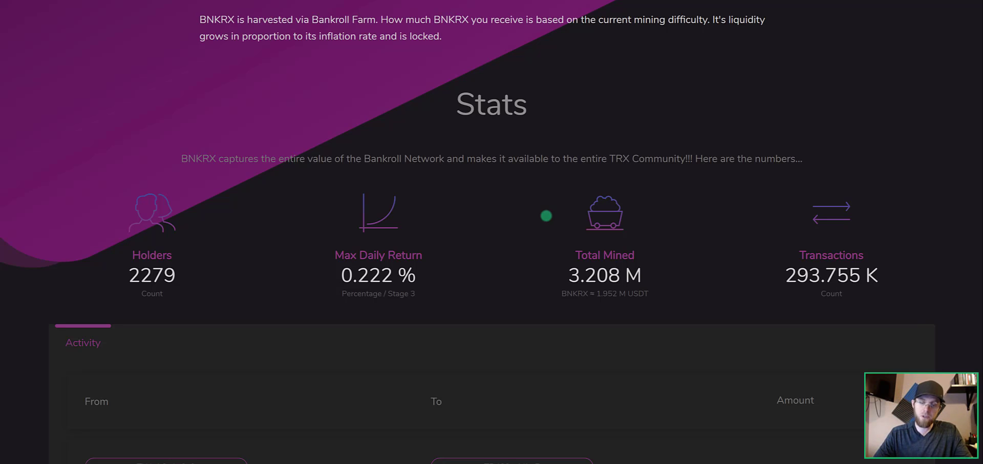
{"action": "scroll", "coordinate": [546, 216], "scroll_direction": "up", "scroll_amount": 3}
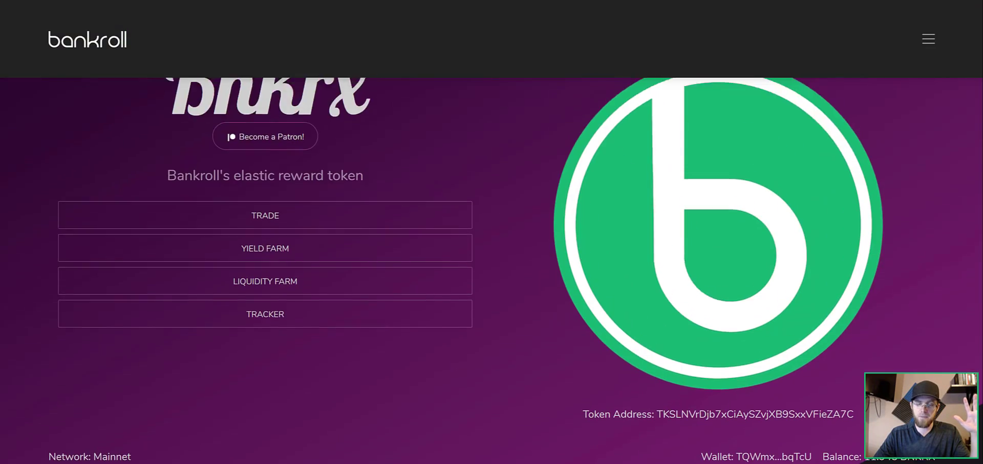
{"action": "scroll", "coordinate": [547, 222], "scroll_direction": "down", "scroll_amount": 10}
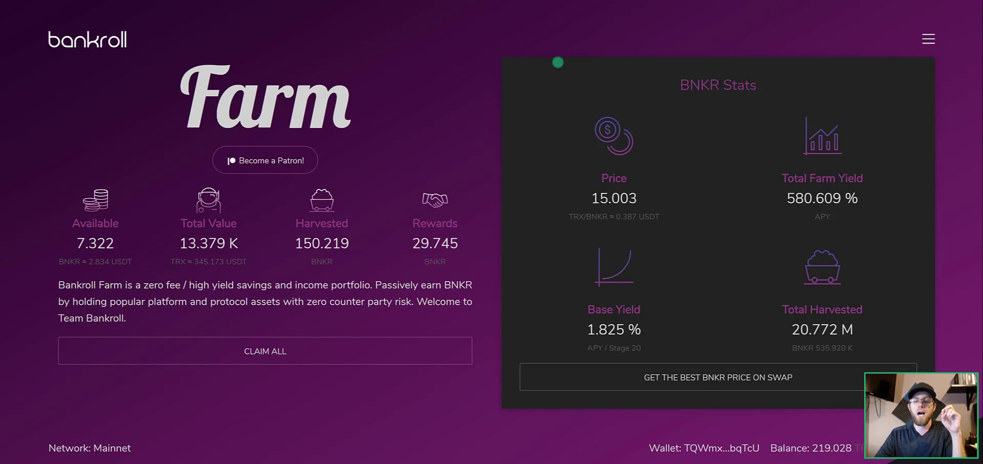
- Review the Farm page's BNKR overview and saver pools alongside the Swapx page's BNKRX price and exchange forms
{"action": "scroll", "coordinate": [84, 300], "scroll_direction": "down", "scroll_amount": 10}
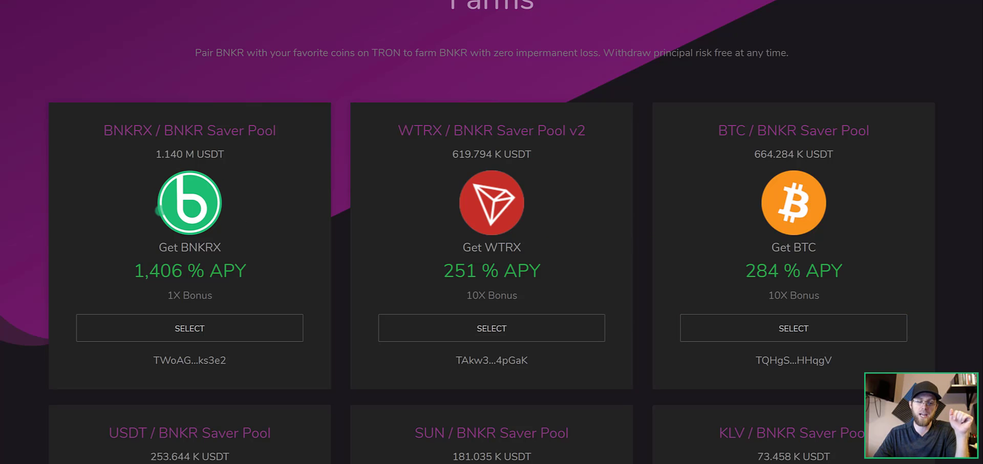
{"action": "scroll", "coordinate": [223, 240], "scroll_direction": "up", "scroll_amount": 10}
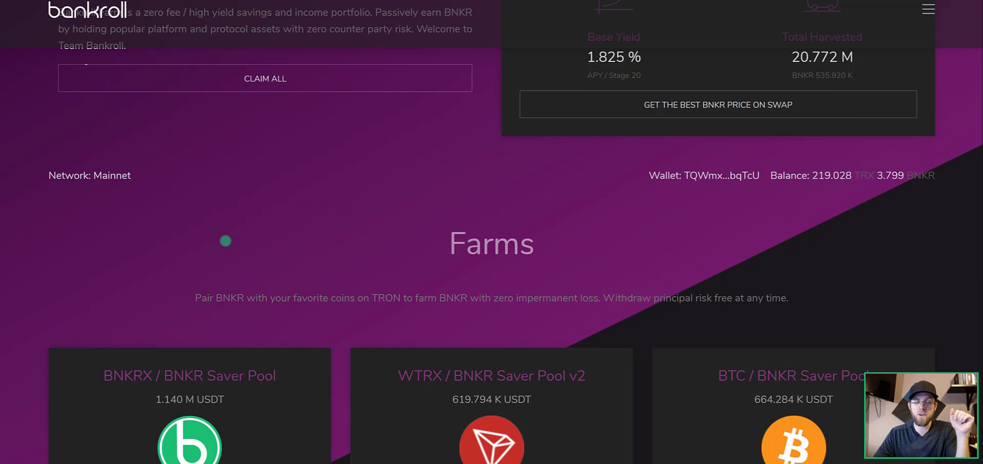
{"action": "scroll", "coordinate": [224, 241], "scroll_direction": "up", "scroll_amount": 2}
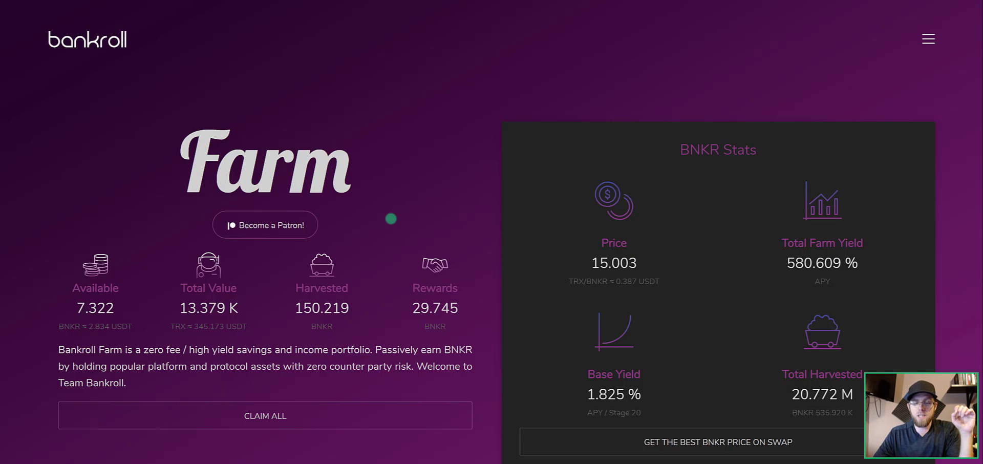
{"action": "scroll", "coordinate": [391, 218], "scroll_direction": "down", "scroll_amount": 9}
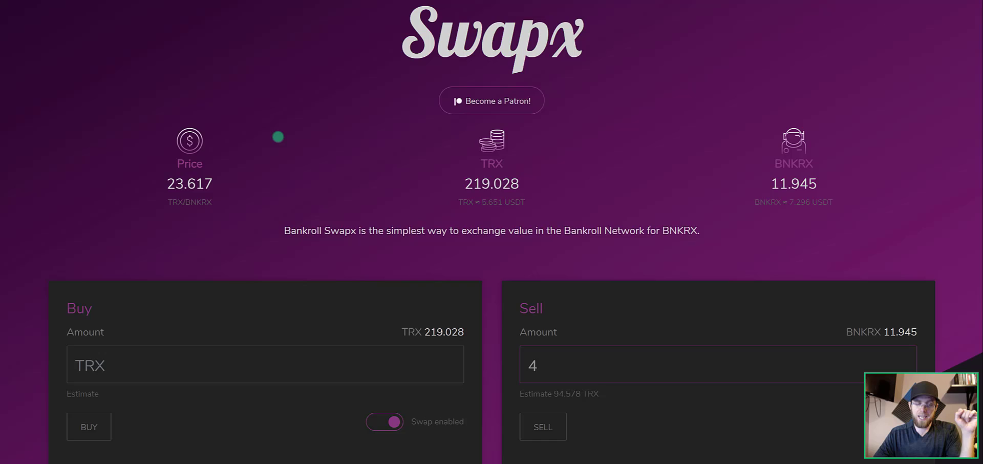
{"action": "scroll", "coordinate": [276, 153], "scroll_direction": "up", "scroll_amount": 2}
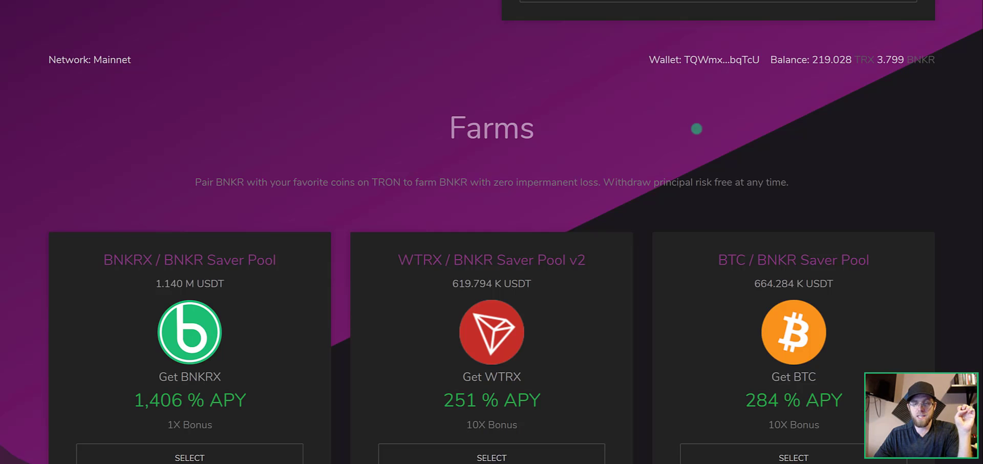
{"action": "scroll", "coordinate": [695, 131], "scroll_direction": "up", "scroll_amount": 10}
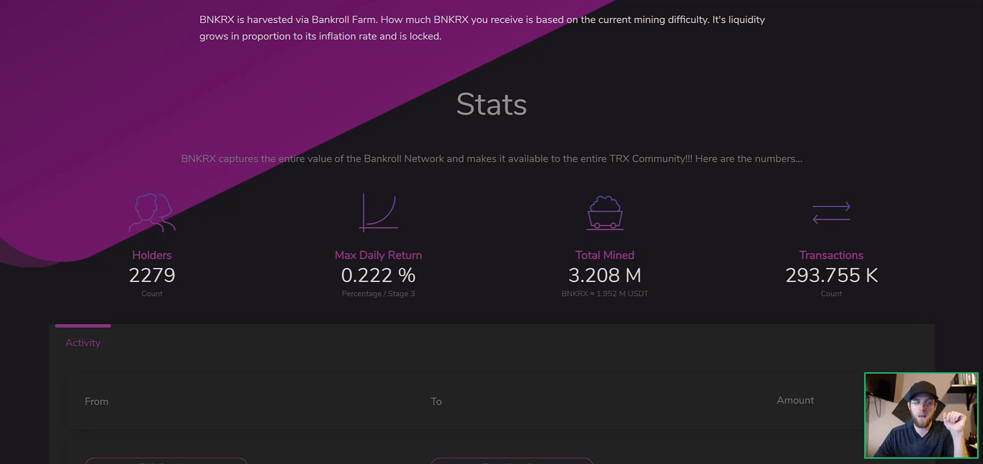
- Return to the Farm page and look over the APY and bonus of its saver pools
{"action": "key", "text": "ctrl+shift+Tab"}
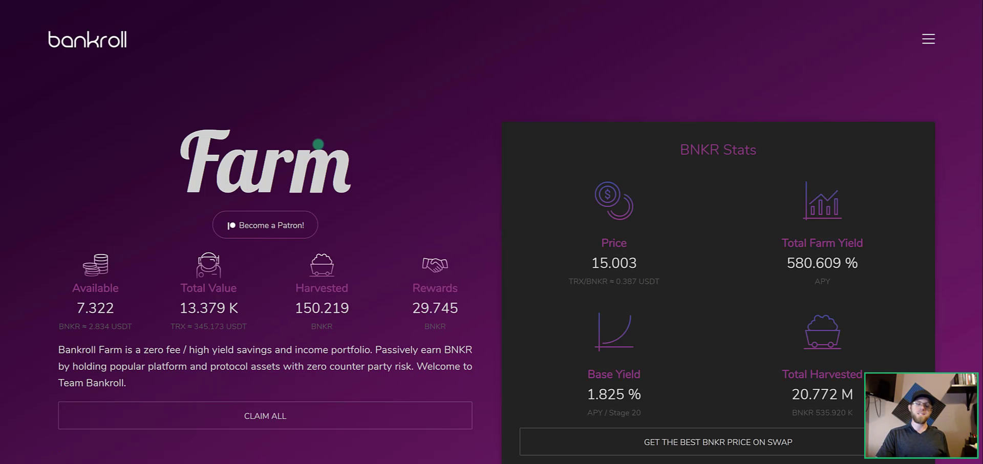
{"action": "scroll", "coordinate": [428, 182], "scroll_direction": "down", "scroll_amount": 10}
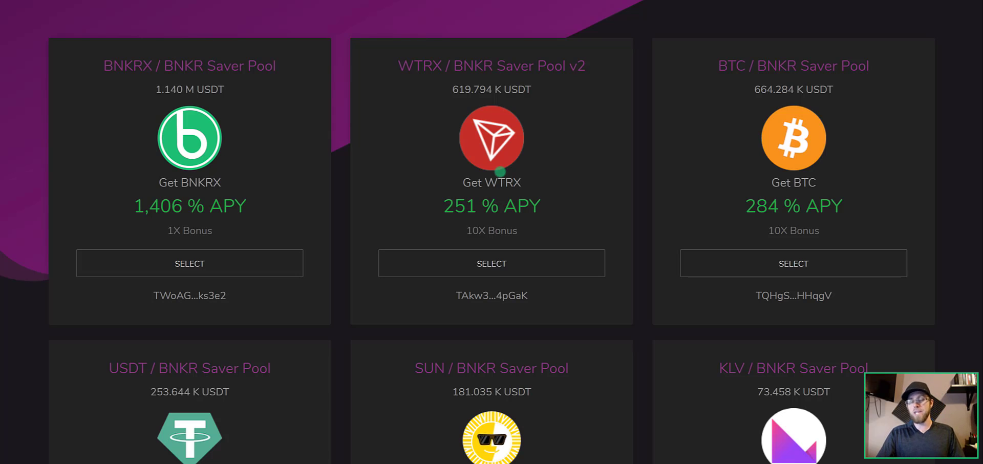
{"action": "scroll", "coordinate": [500, 171], "scroll_direction": "up", "scroll_amount": 8}
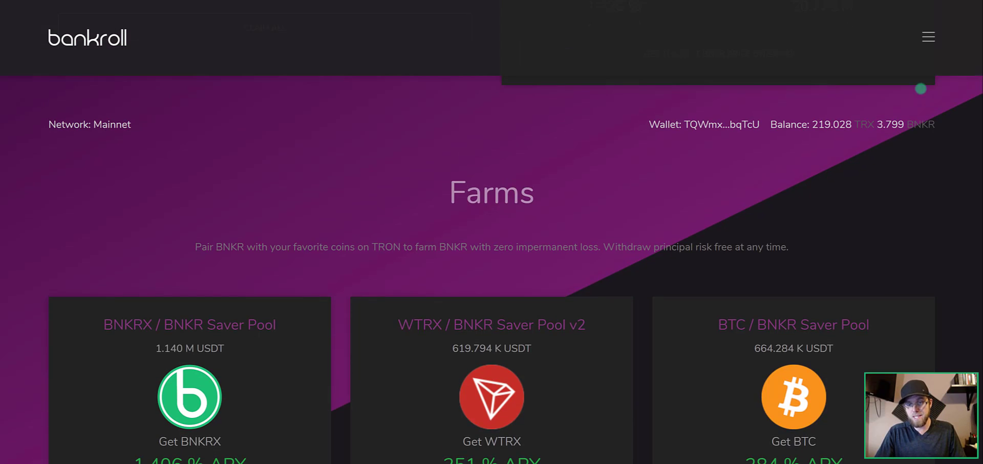
{"action": "scroll", "coordinate": [781, 322], "scroll_direction": "down", "scroll_amount": 5}
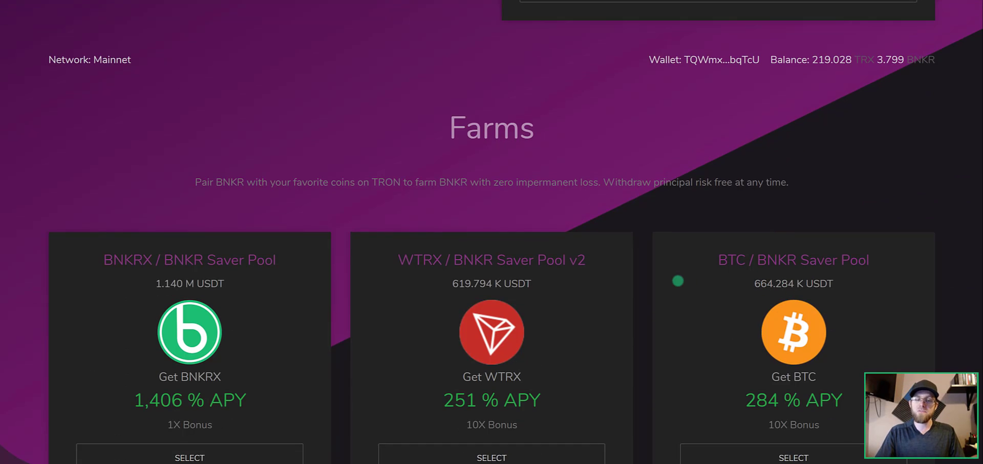